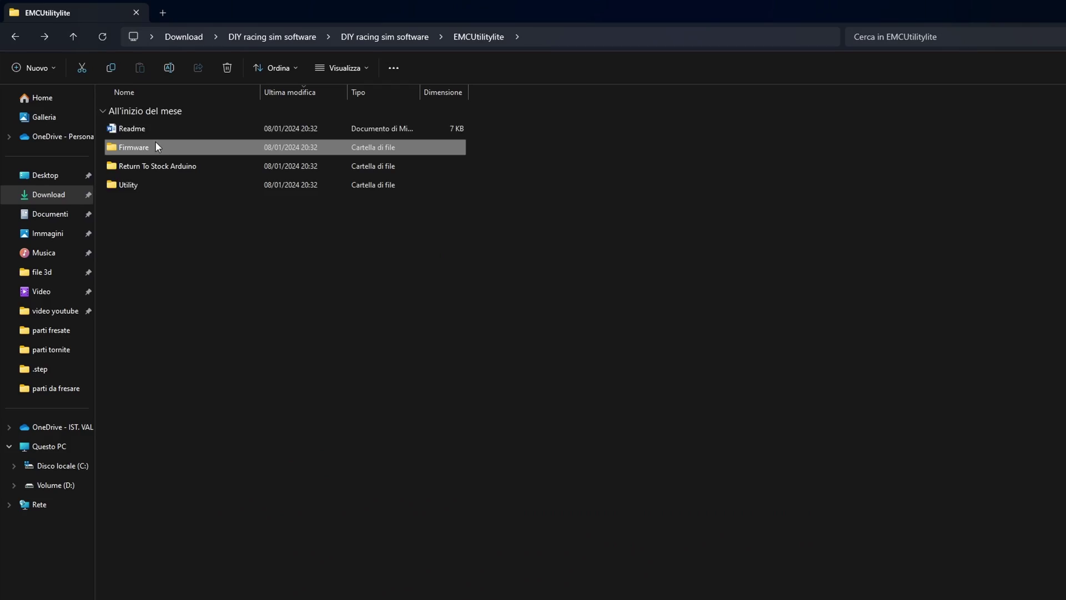
Open the firmware hex file from the Firmware folder.
double_click(155, 141)
double_click(164, 125)
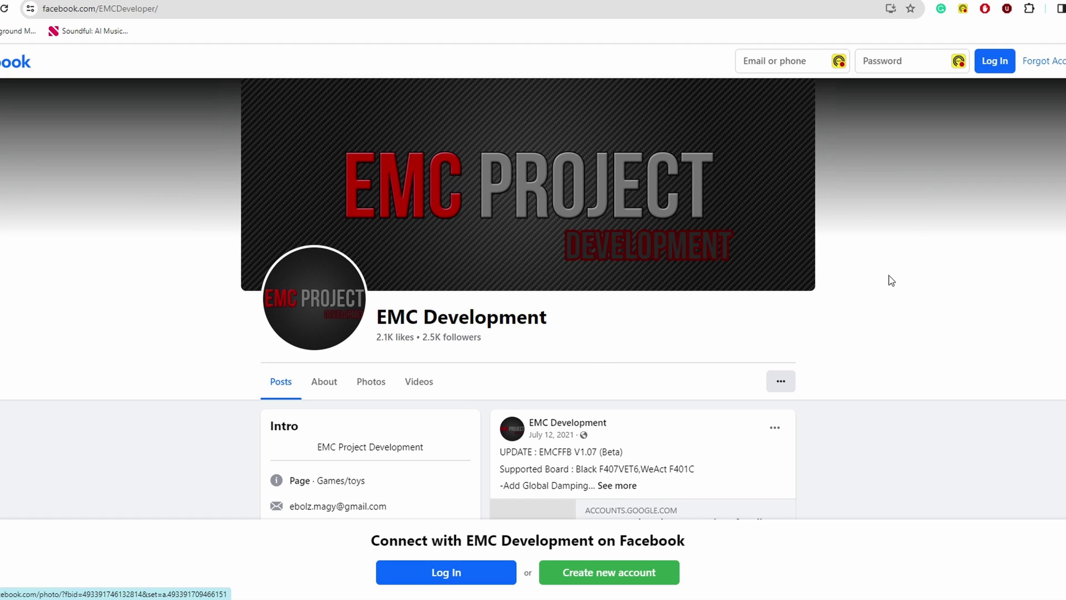
Download DIY racing sim software.zip from Google Drive and save it to the computer.
scroll(890, 278, down, 3)
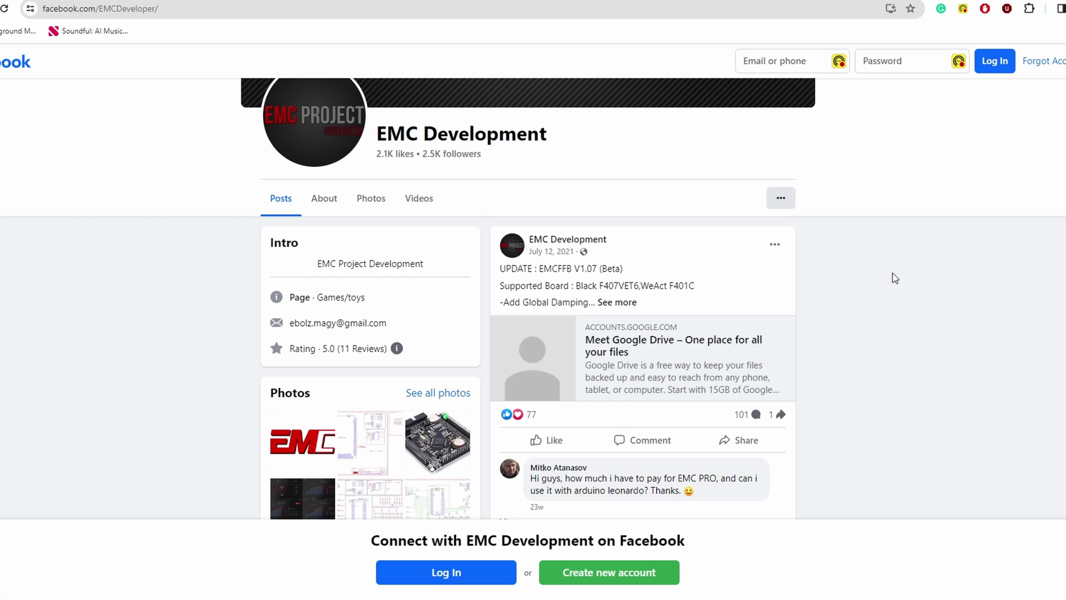
scroll(895, 278, down, 15)
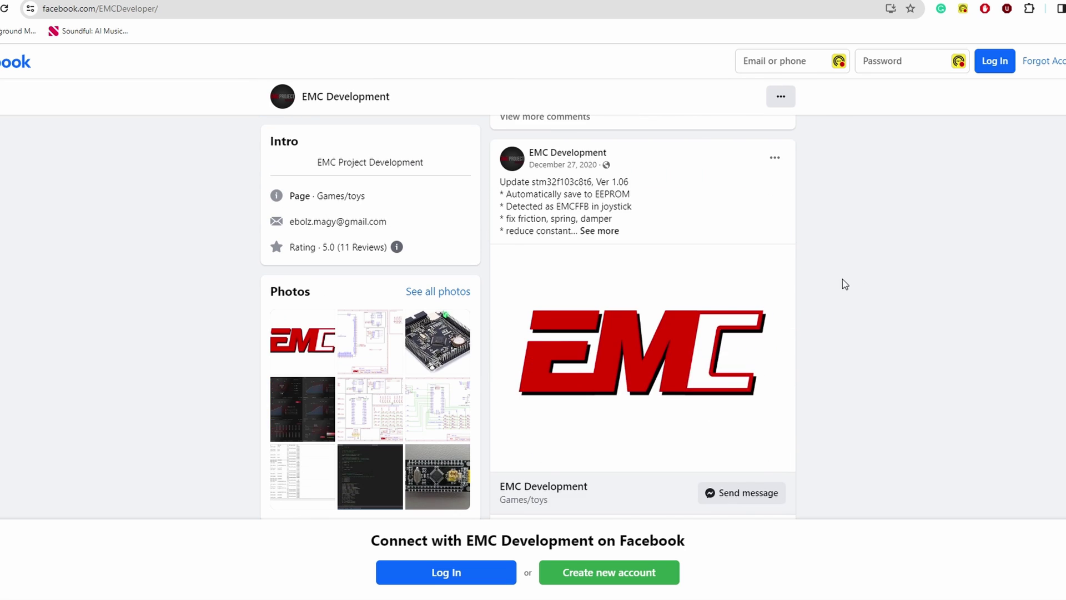
scroll(842, 279, down, 12)
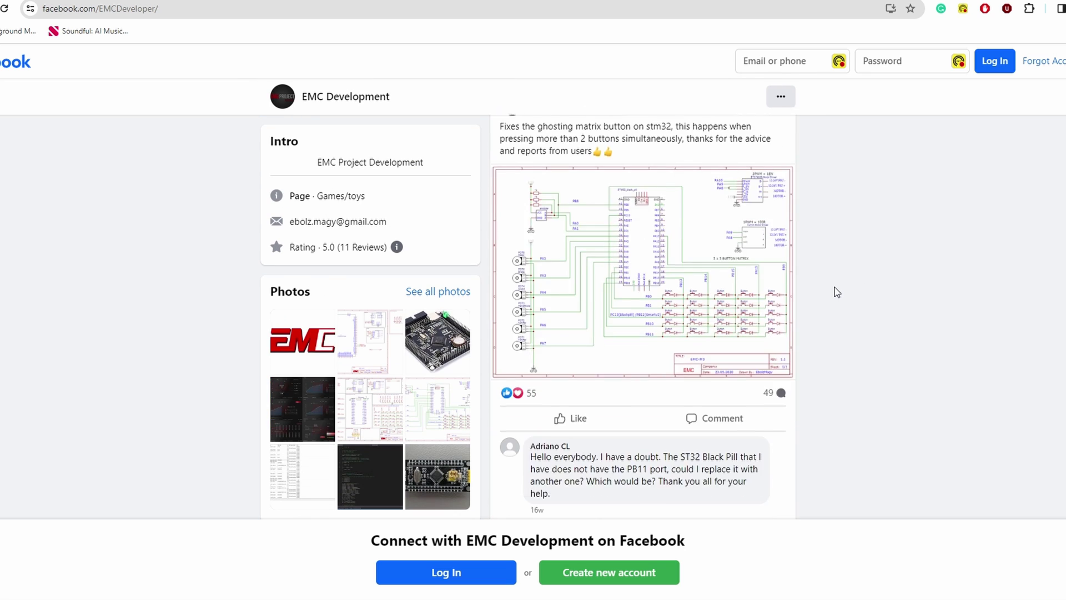
scroll(837, 292, down, 12)
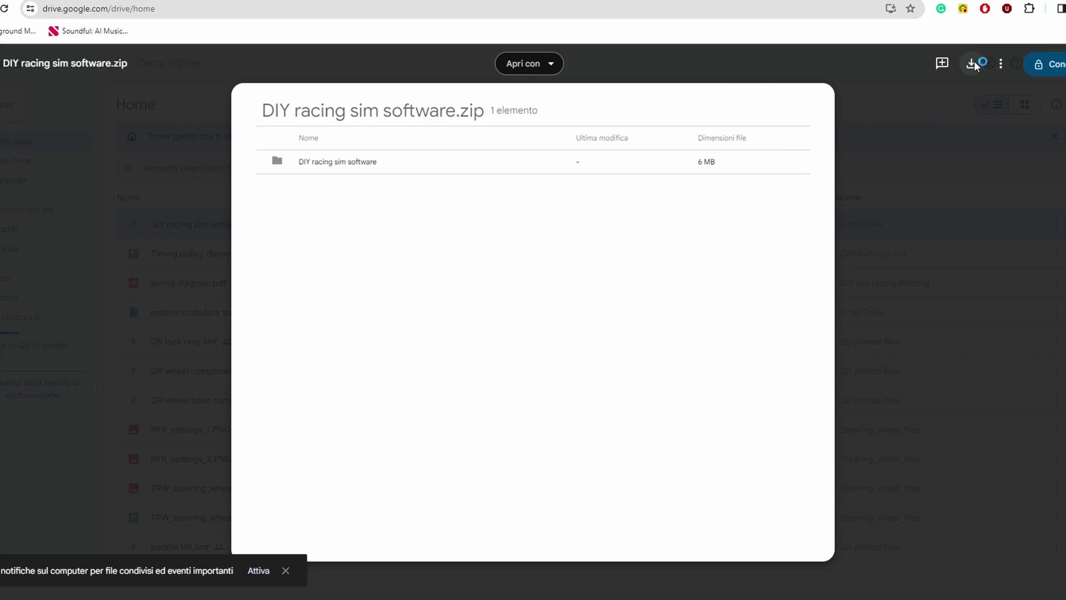
click(971, 62)
click(684, 388)
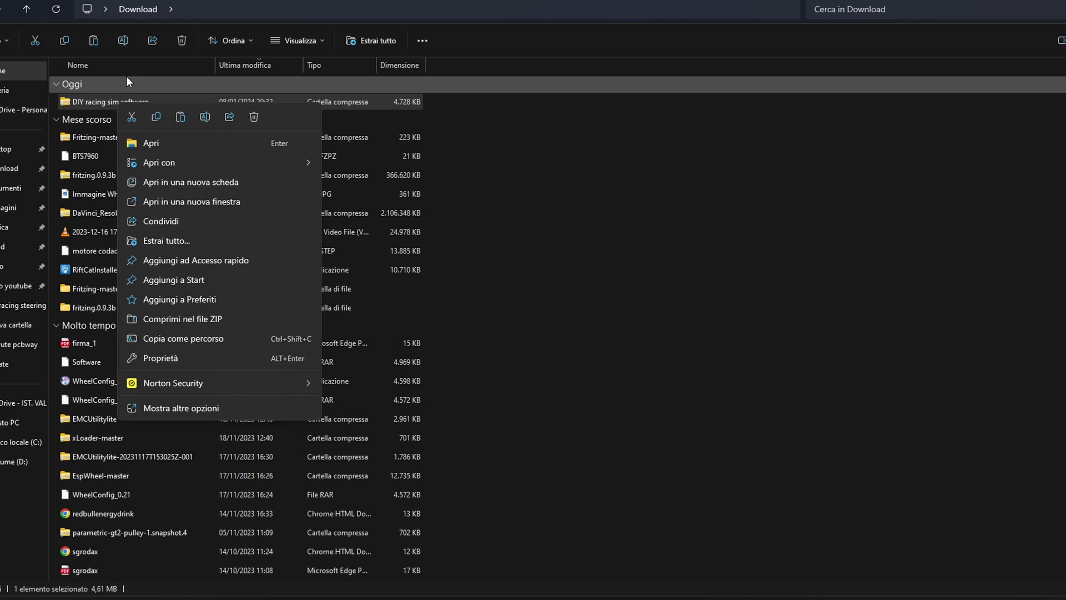
Extract the zip and launch XLoader from its XLoader folder.
click(167, 241)
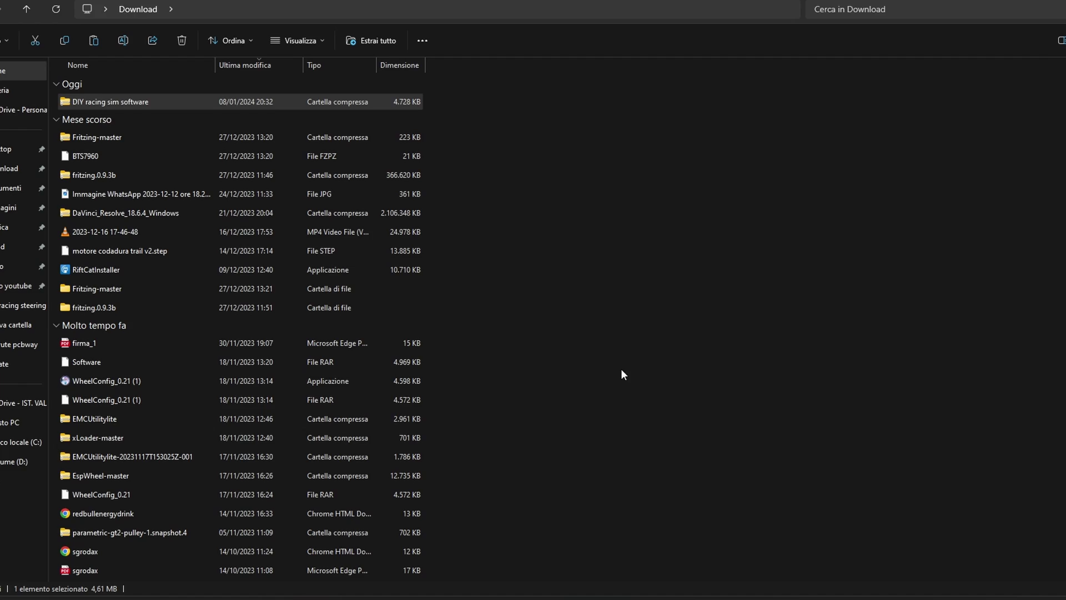
double_click(88, 157)
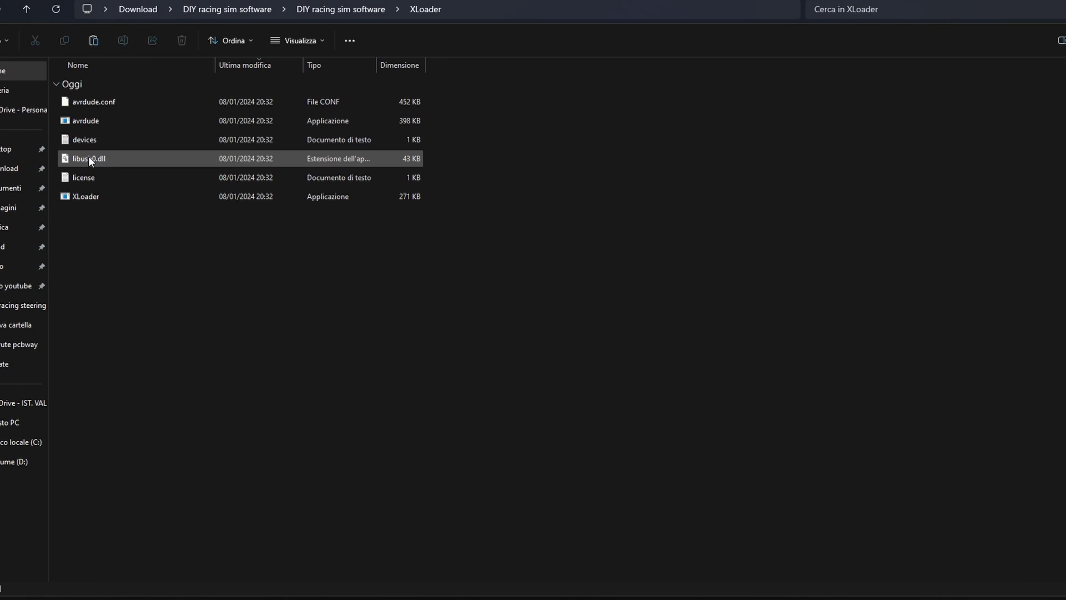
double_click(76, 195)
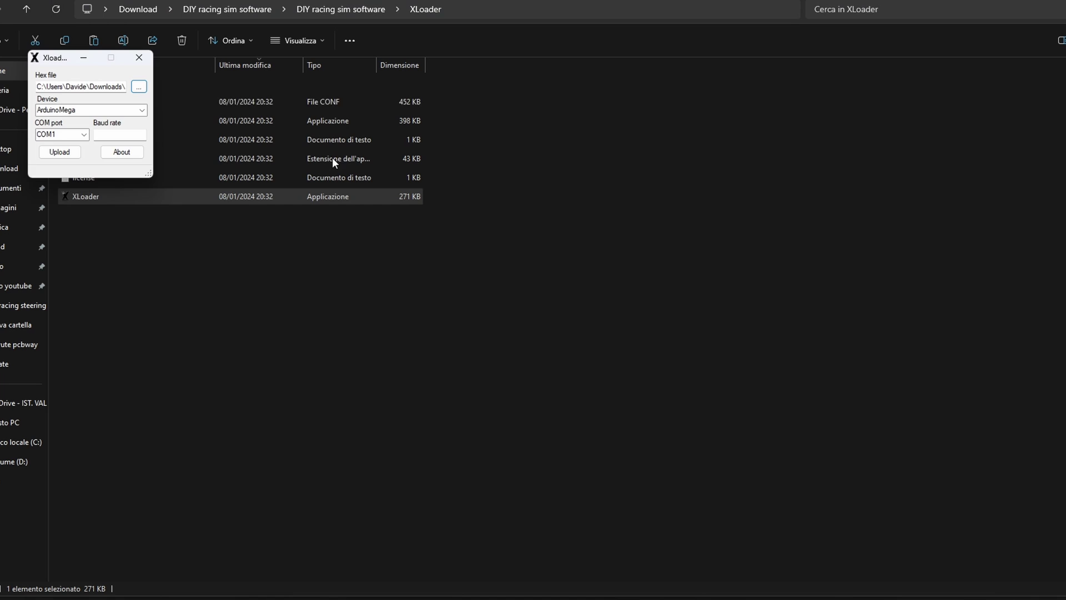
Load EMCUtilitylite\Firmware\EMCLite0932.hex from the Download folder as XLoader's hex file.
drag(65, 61, 649, 190)
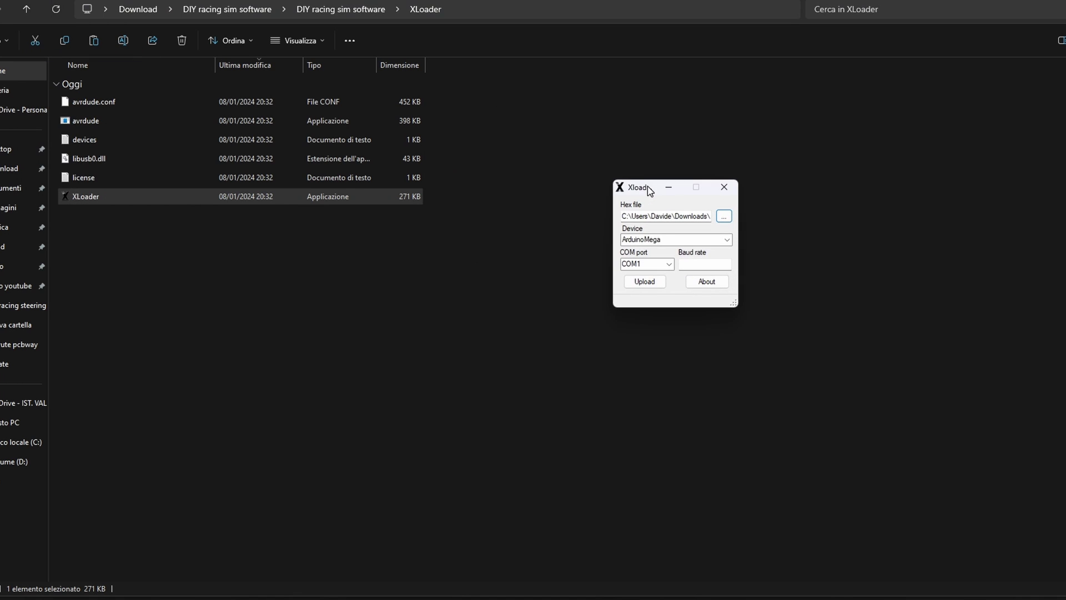
click(724, 215)
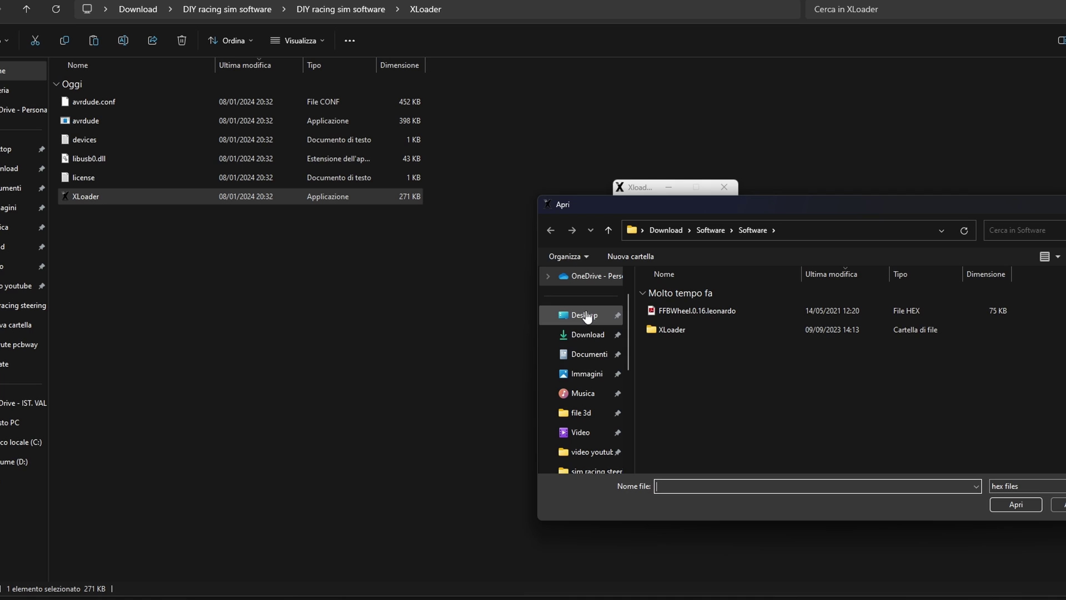
click(587, 334)
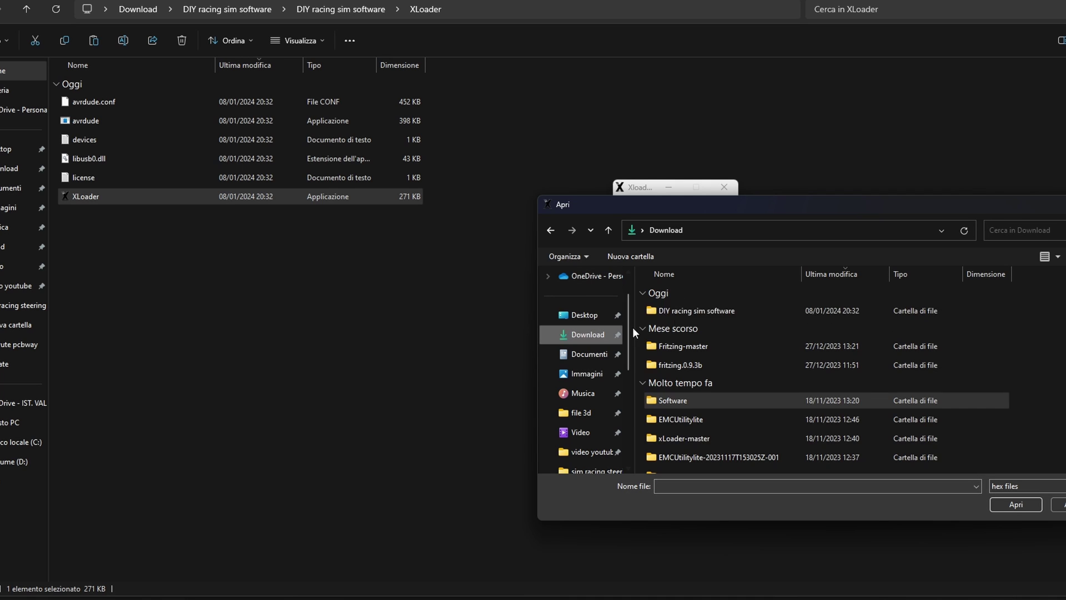
double_click(678, 312)
double_click(677, 312)
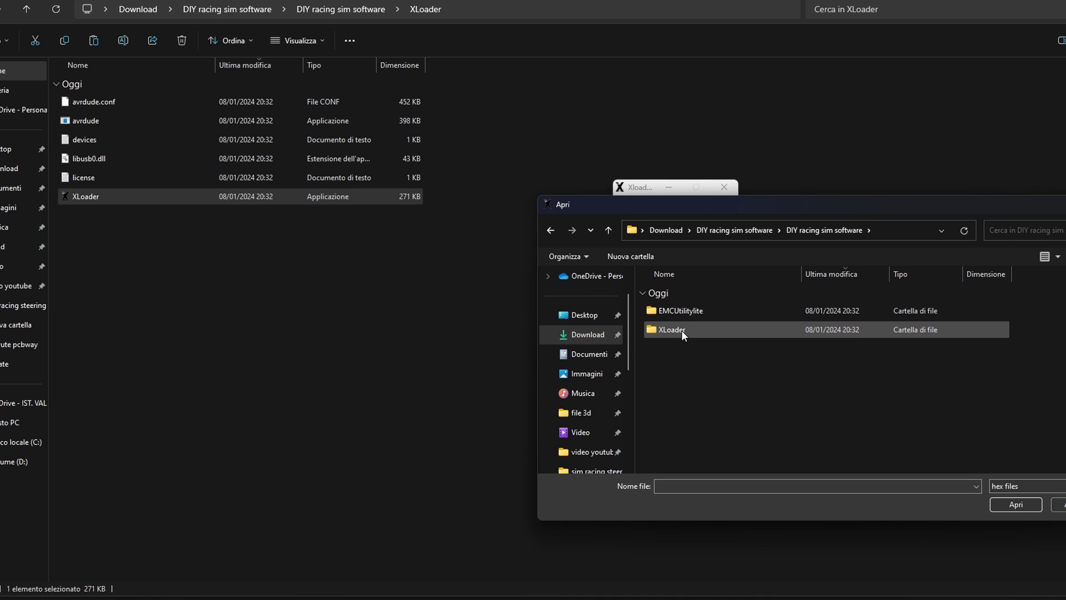
double_click(682, 312)
double_click(682, 312)
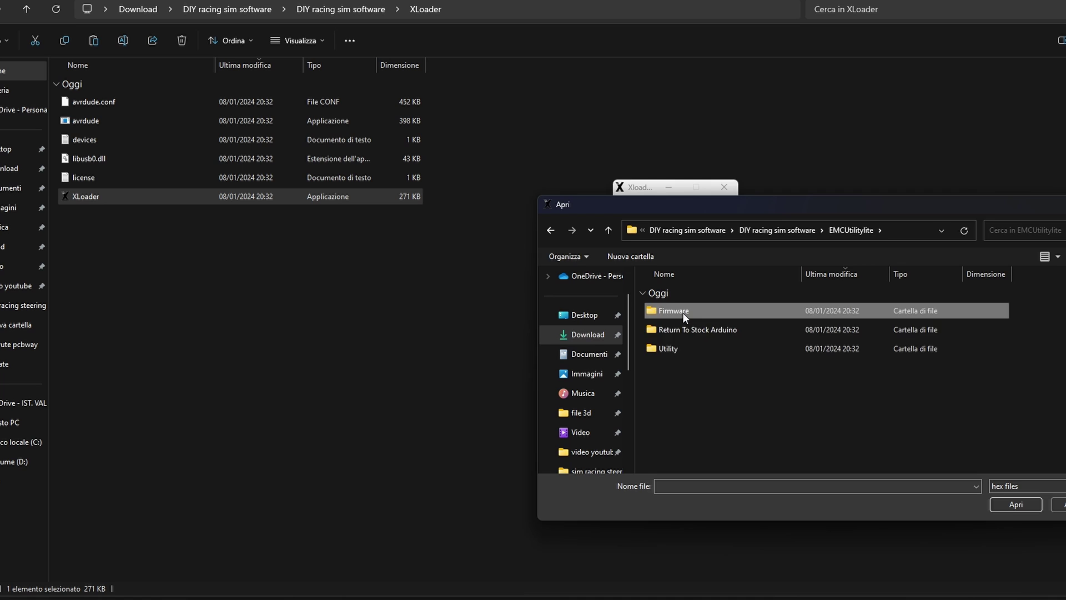
click(682, 312)
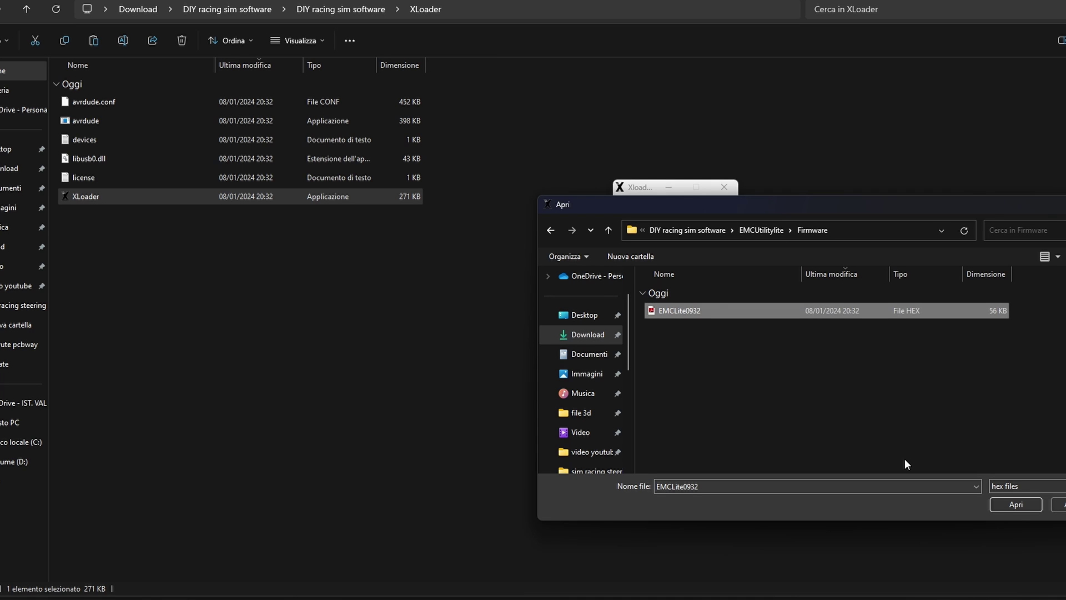
click(1023, 502)
Set the device to Leonardo(32U4) on COM4 and upload the firmware.
click(726, 240)
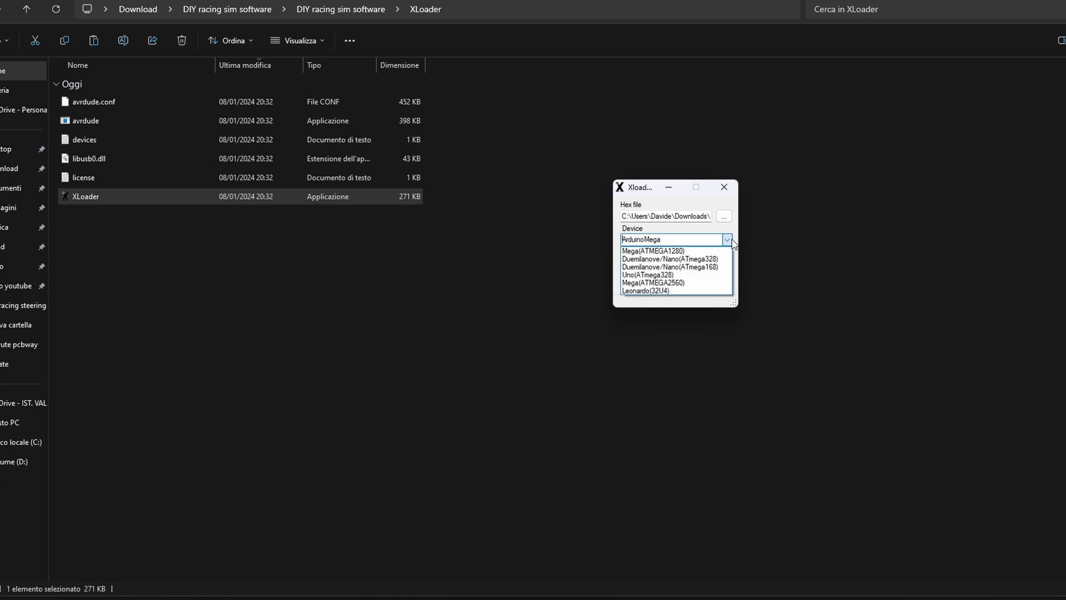
click(657, 292)
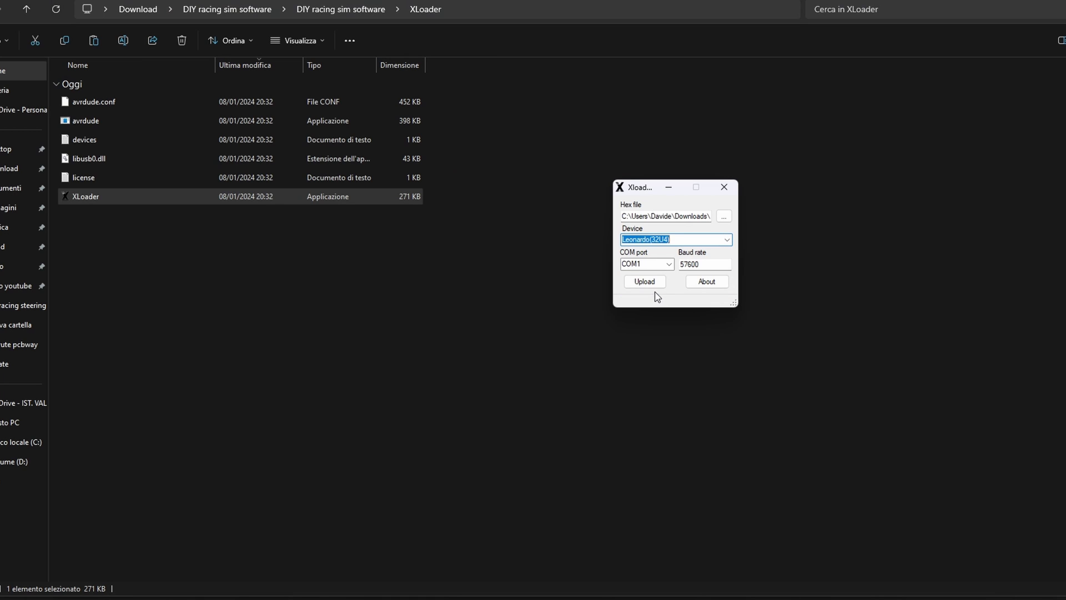
click(668, 264)
click(640, 284)
click(645, 282)
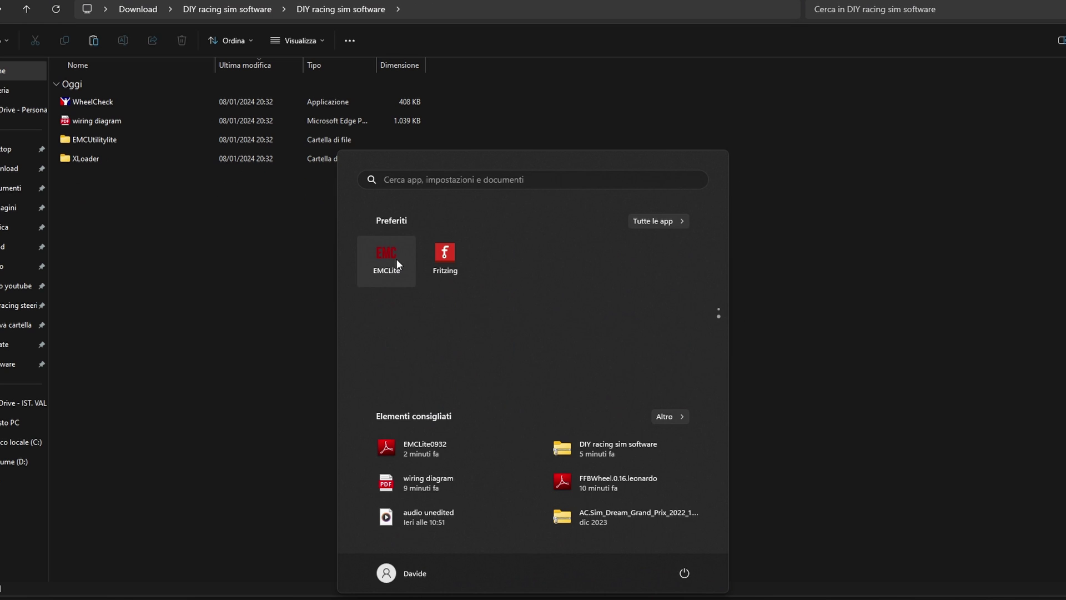
In EMC Utility Lite, keep Cpr 18000 and 2PWM + 1DIR, set 500° rotation, then view Pedal settings.
click(395, 256)
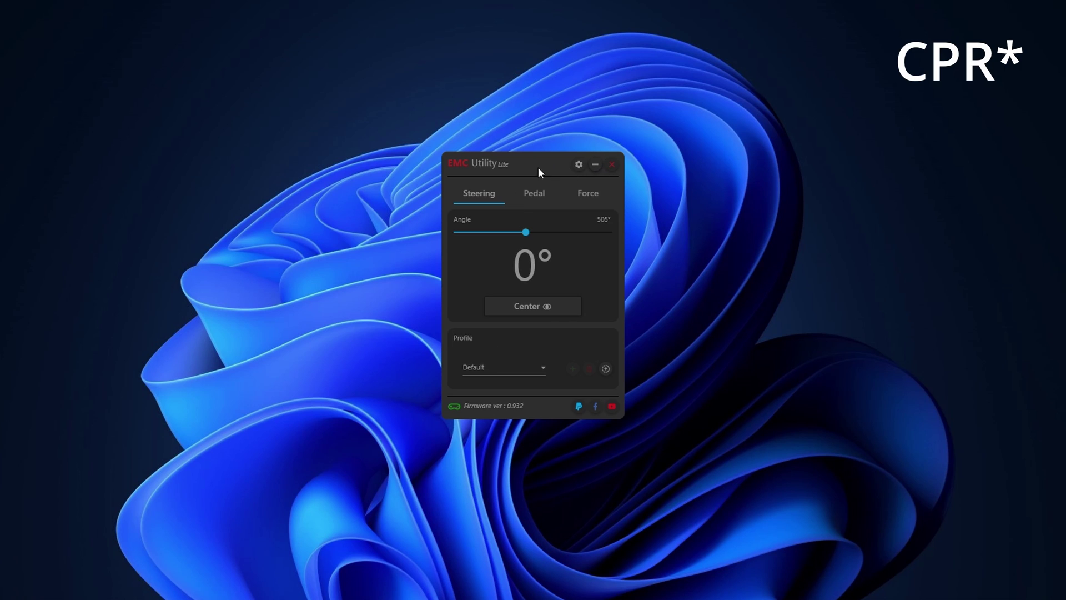
click(579, 165)
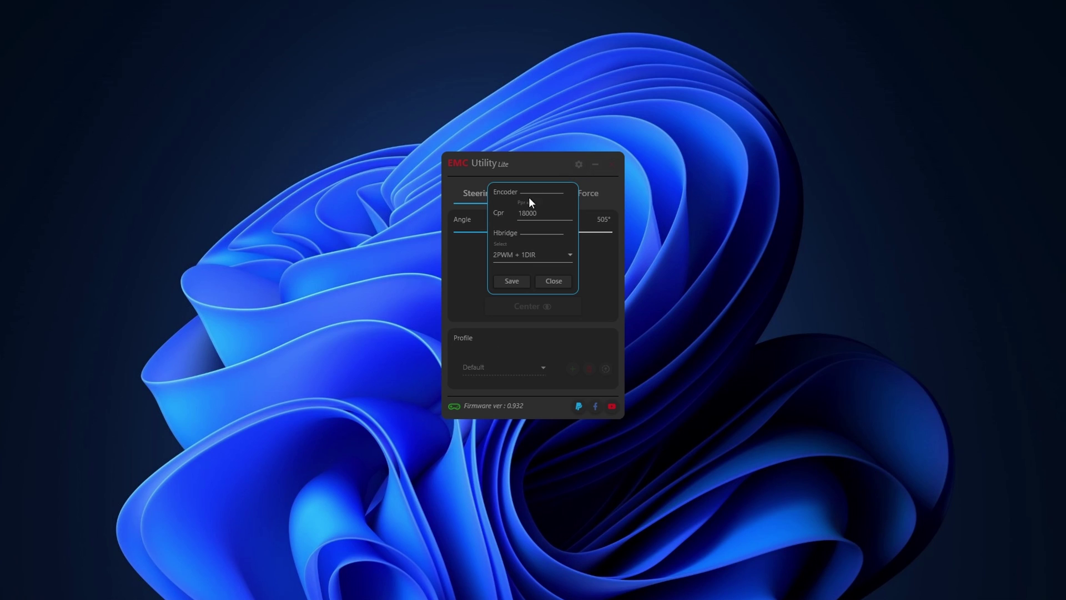
double_click(543, 214)
click(570, 255)
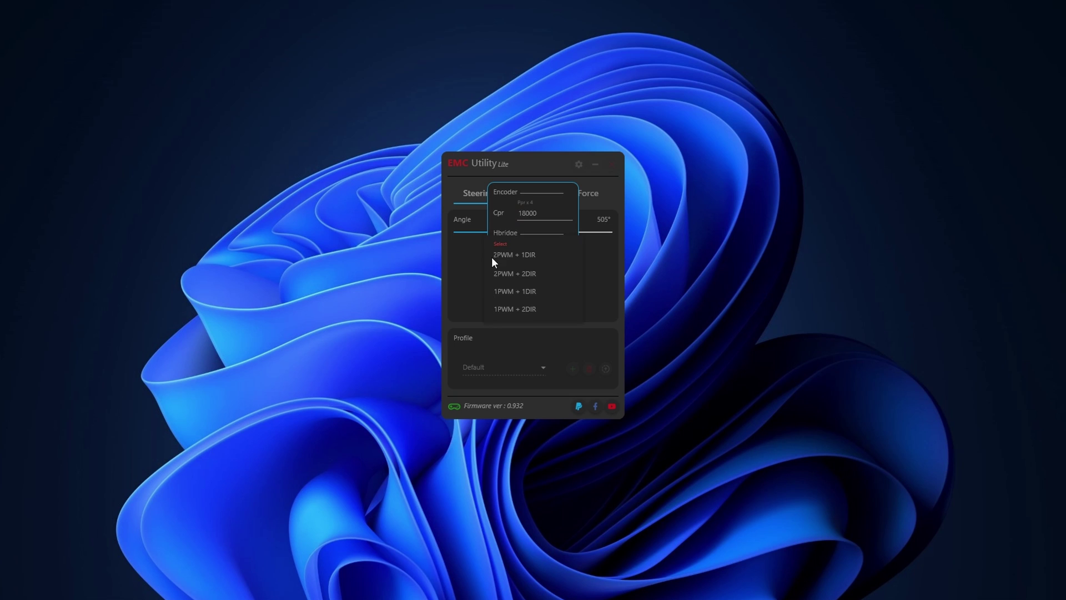
click(537, 255)
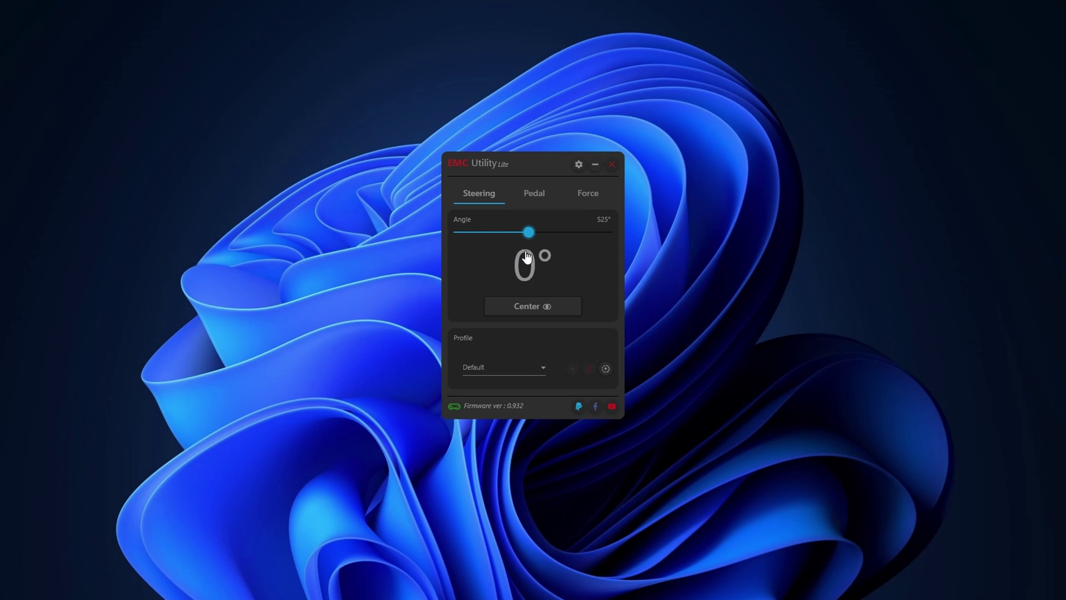
drag(528, 257, 523, 257)
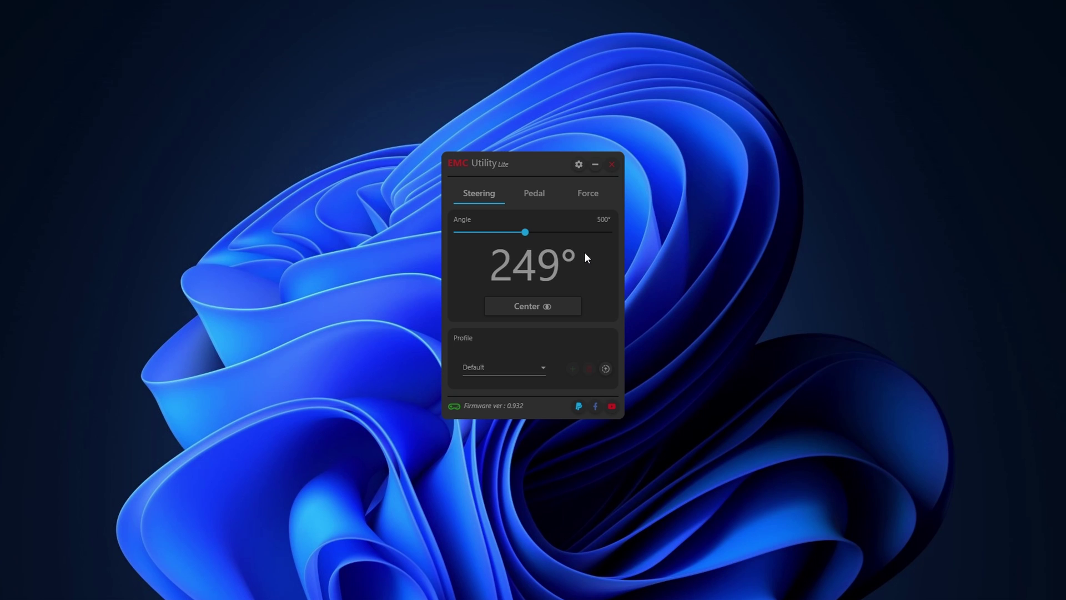
click(536, 195)
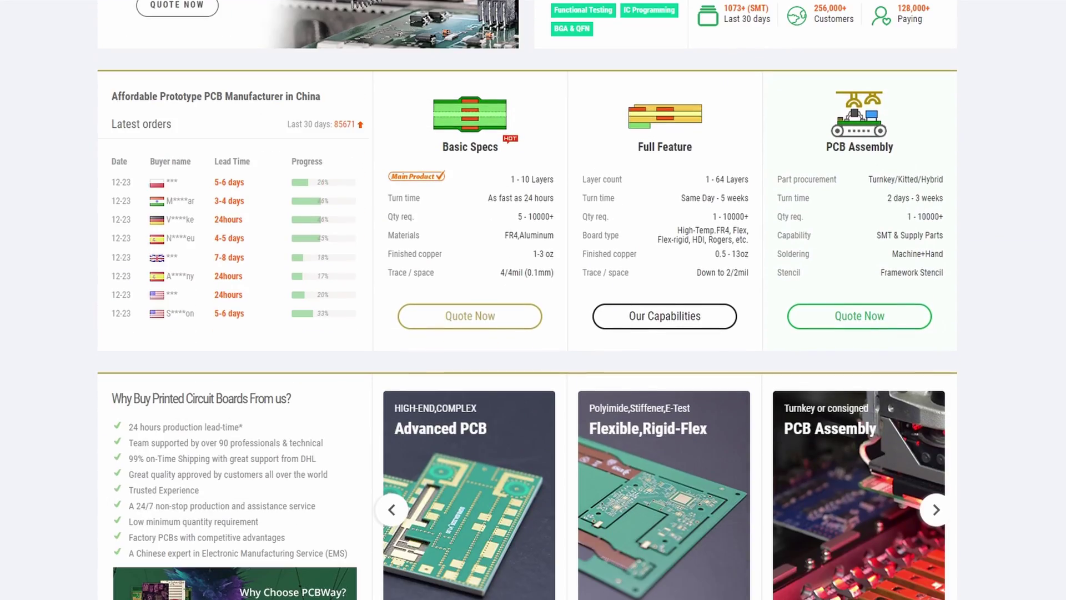
Open PCBWay's CNC Machining services page.
scroll(1009, 153, up, 15)
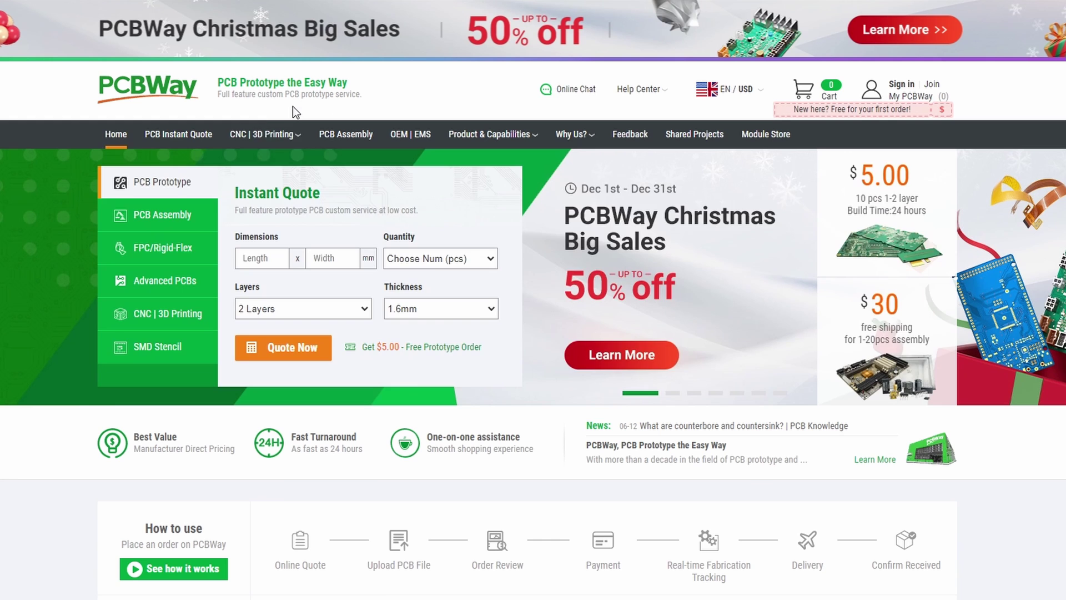
mouse_move(278, 134)
click(204, 185)
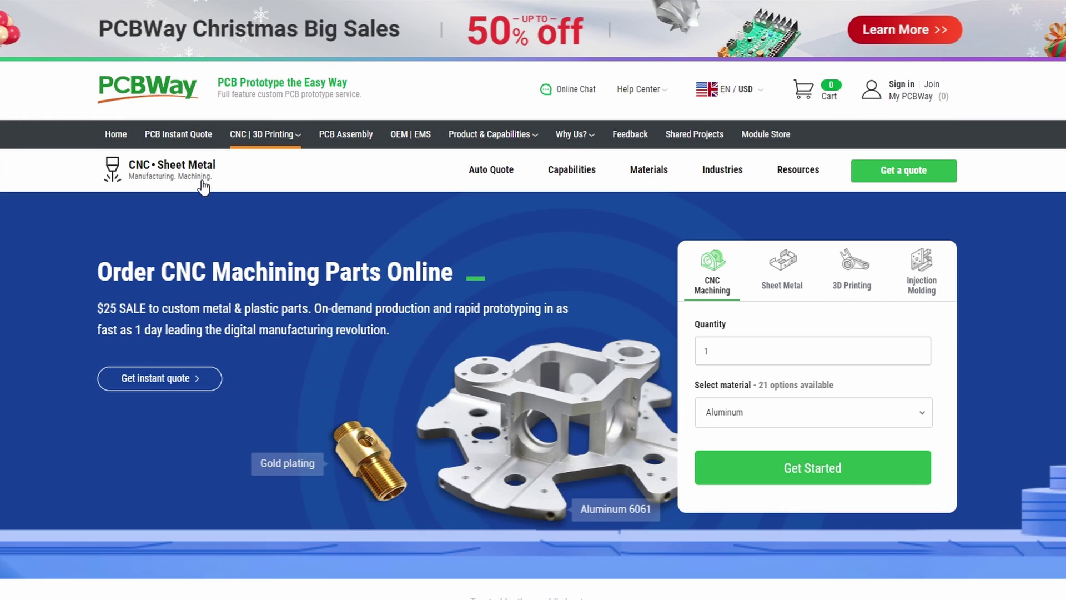
scroll(198, 227, down, 2)
scroll(196, 224, up, 1)
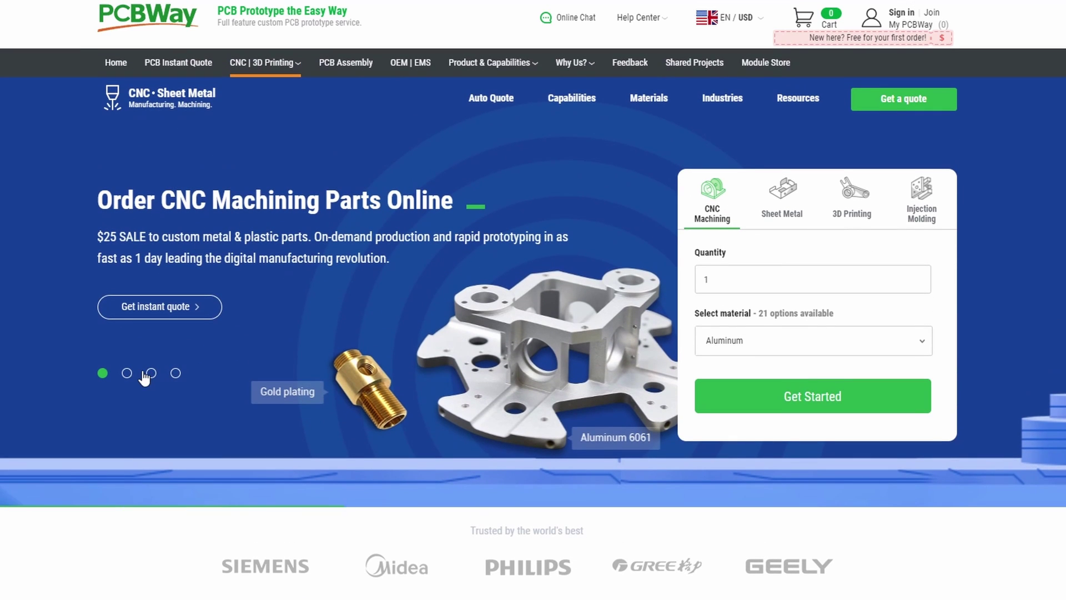
Step through the banner slides to Injection Molding, marking the price and 2-4 day delivery estimate.
click(126, 372)
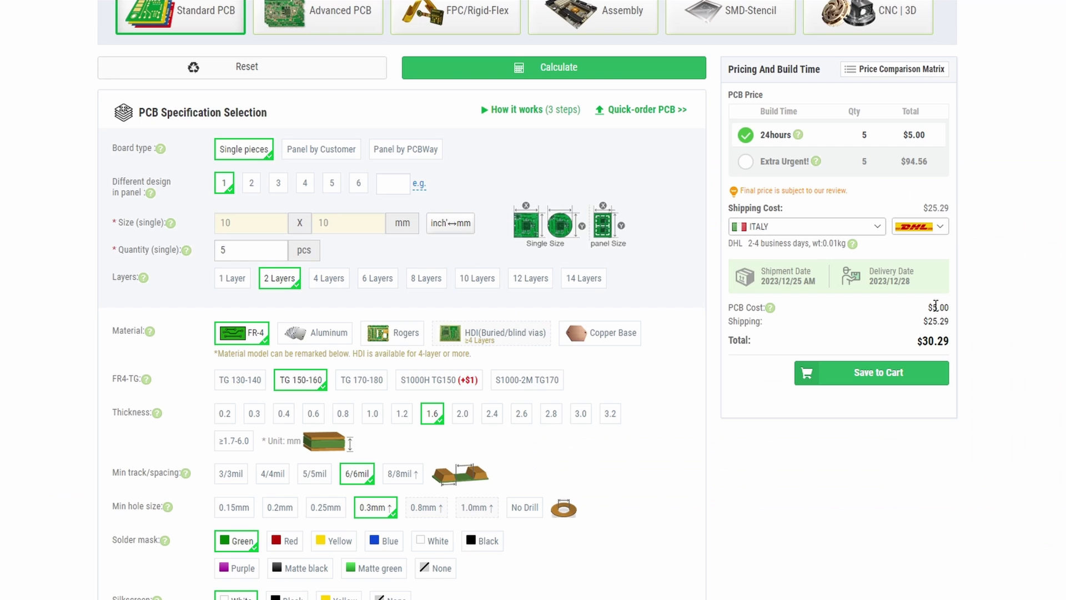
drag(935, 306, 964, 346)
click(1026, 373)
drag(748, 247, 809, 244)
click(151, 372)
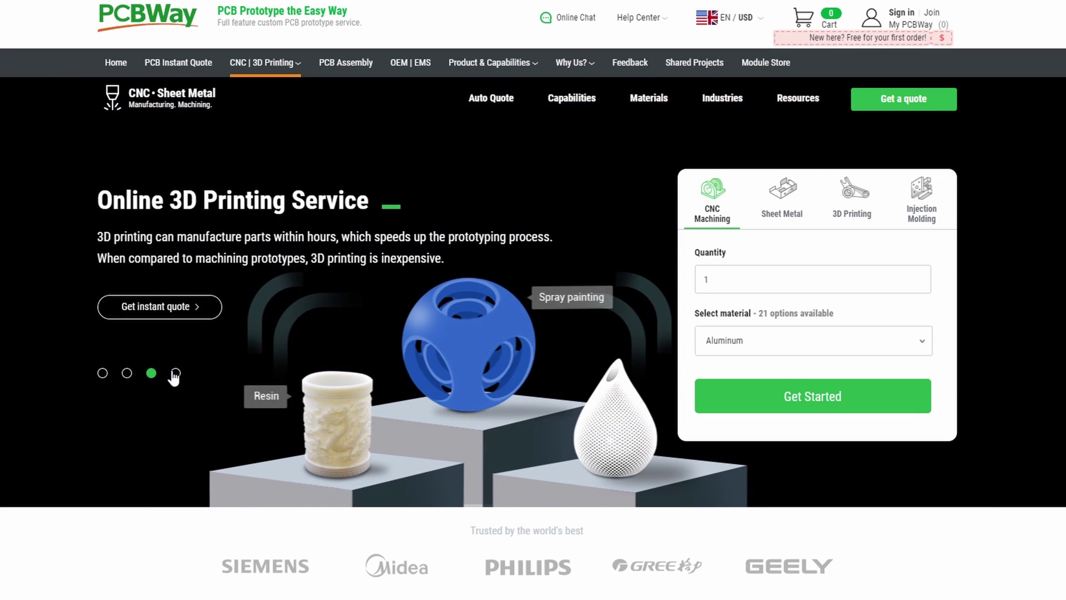
click(174, 374)
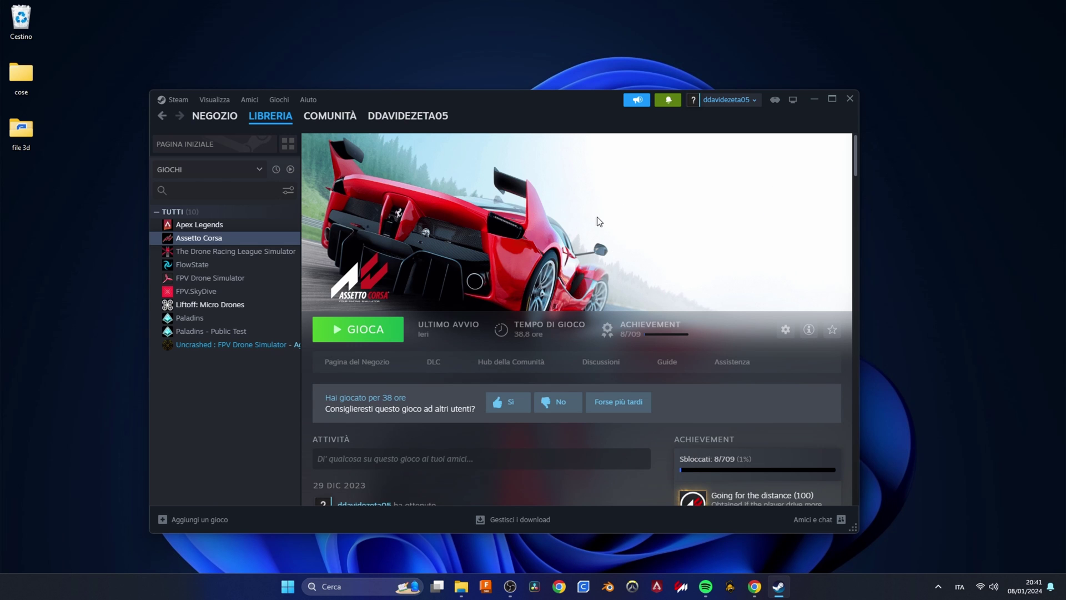
Scroll through the Assetto Corsa library page, then close Steam.
scroll(590, 216, down, 5)
scroll(588, 214, down, 3)
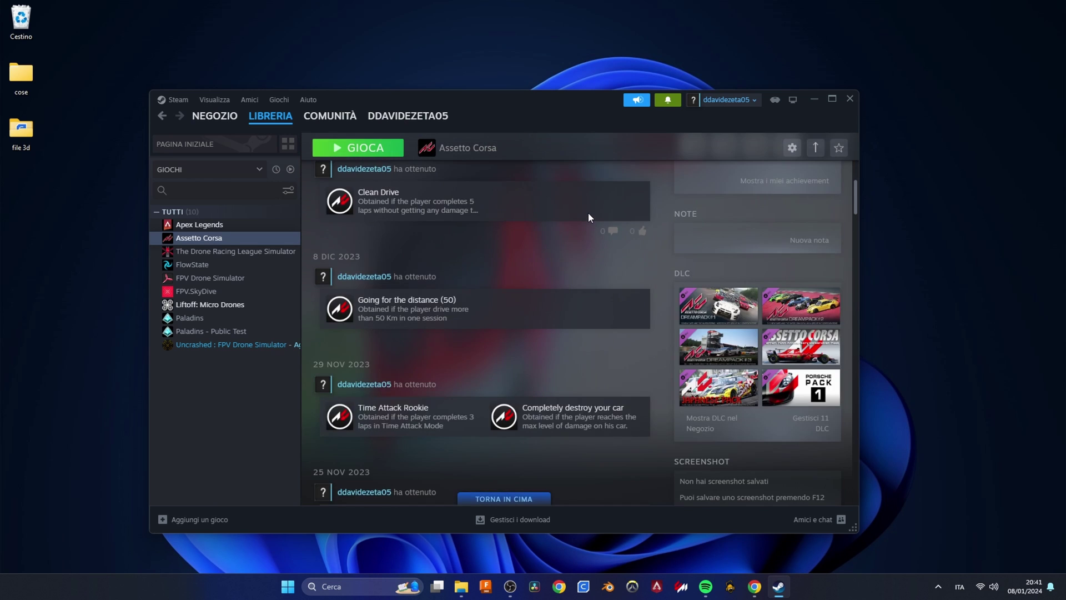
scroll(588, 212, up, 4)
scroll(589, 214, up, 4)
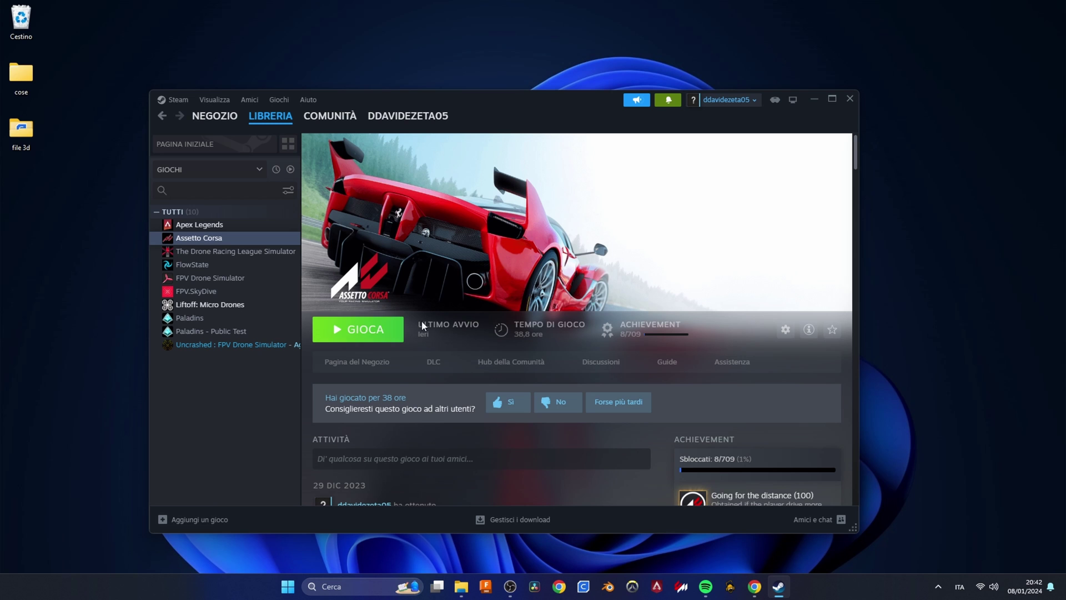
click(849, 98)
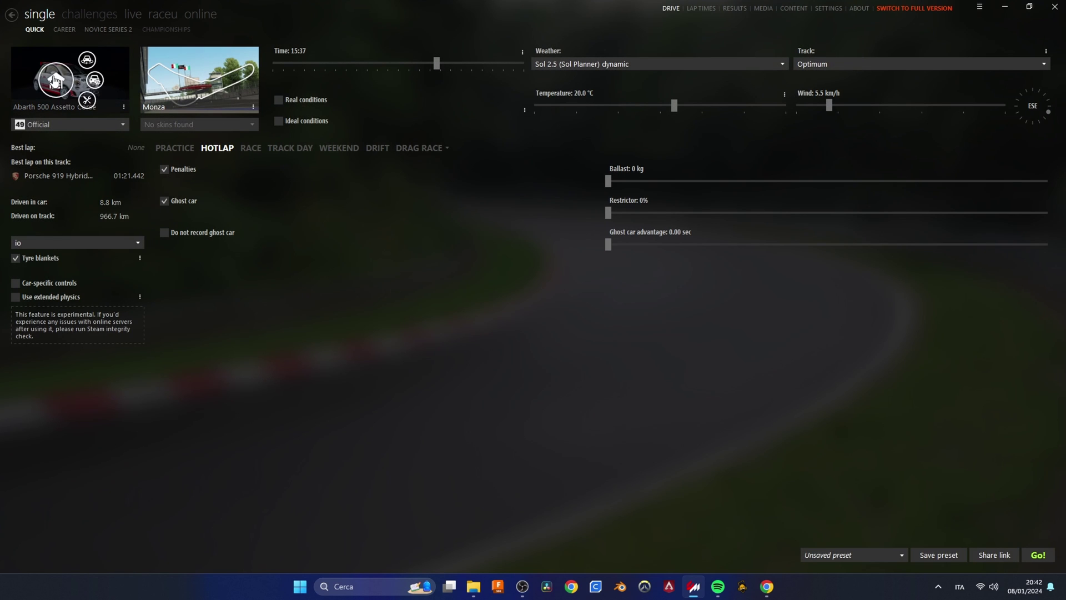
Set the Assetto Corsa controls input method to Wheel.
click(827, 8)
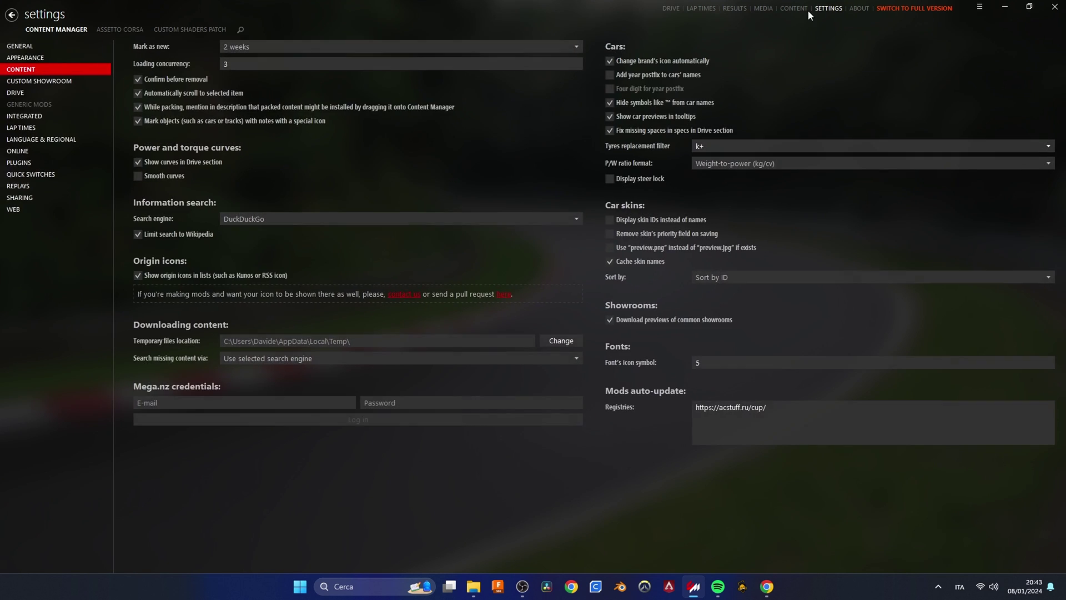
click(119, 29)
click(17, 82)
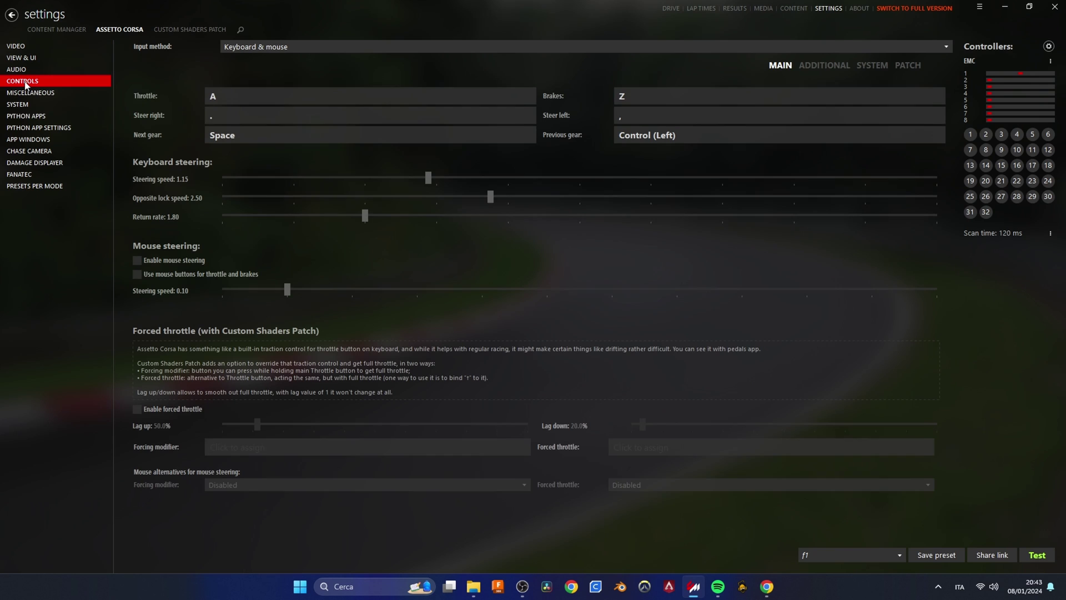
click(325, 47)
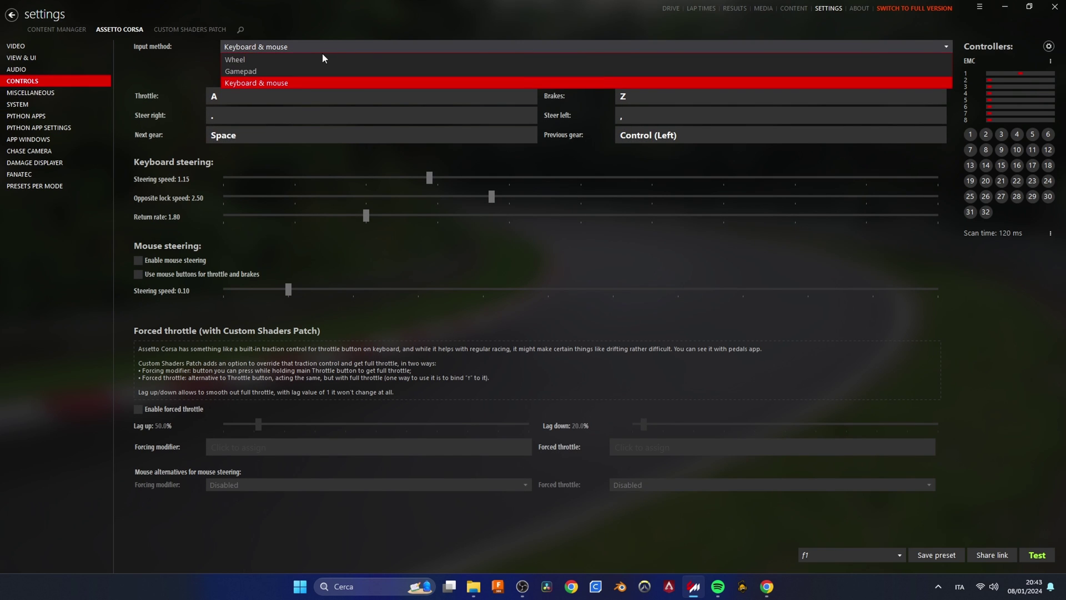
click(236, 61)
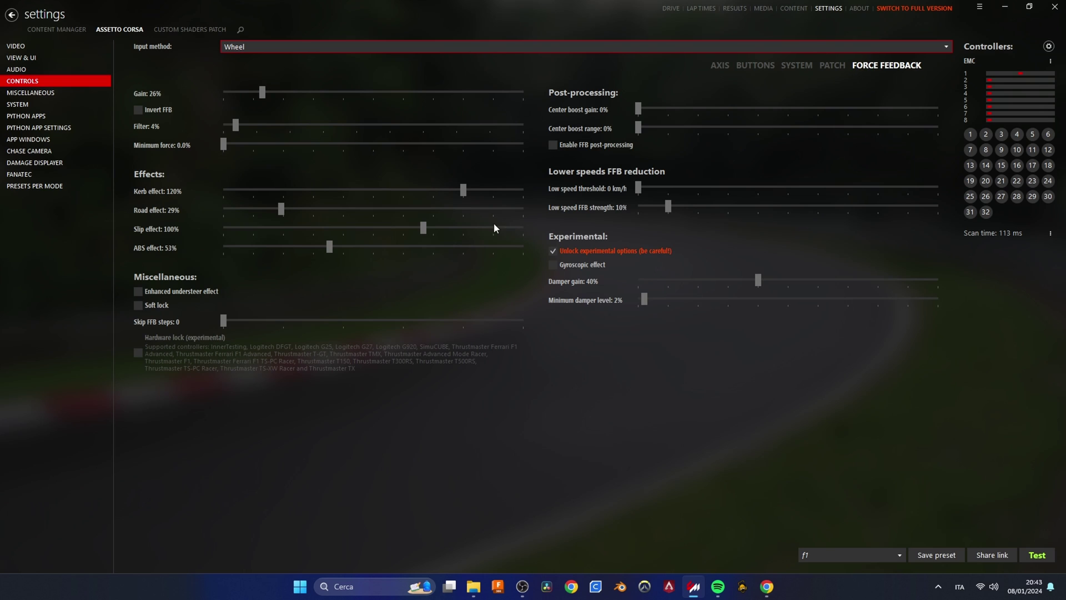
Bind steering to the wheel's Axle 1 and brakes to EMC Axle 3.
click(717, 67)
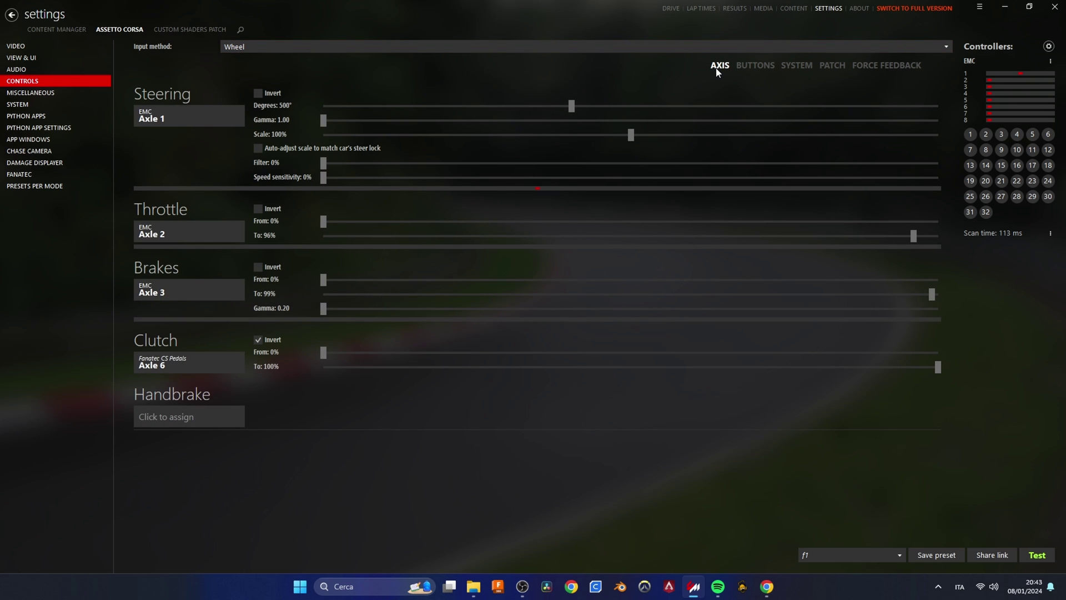
click(154, 120)
click(216, 291)
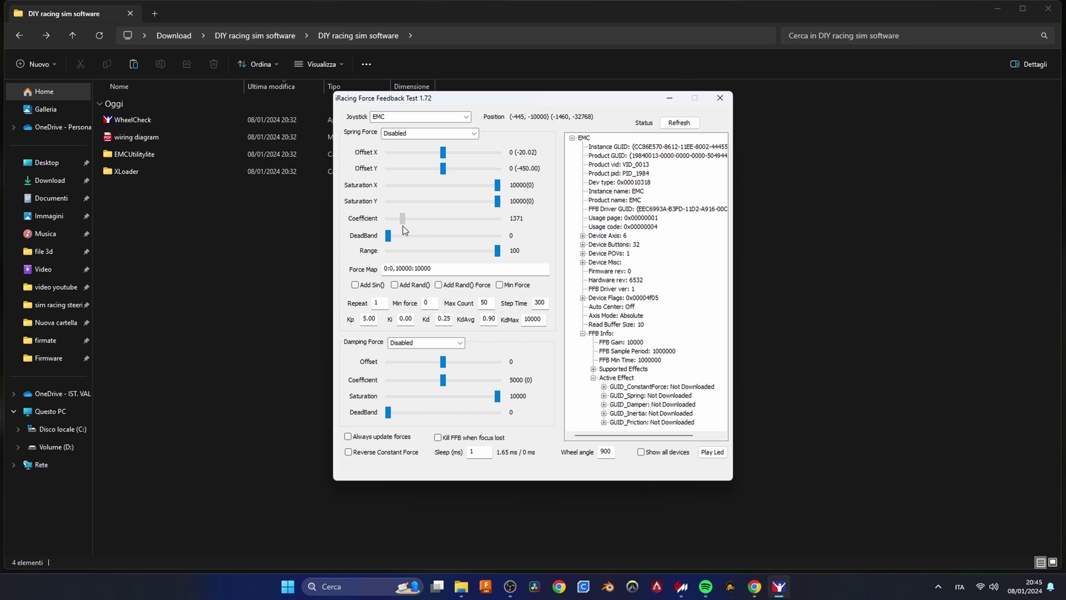
Set the spring coefficient to 508 and the spring force to Simple Spring.
drag(393, 221, 395, 221)
click(474, 136)
click(411, 153)
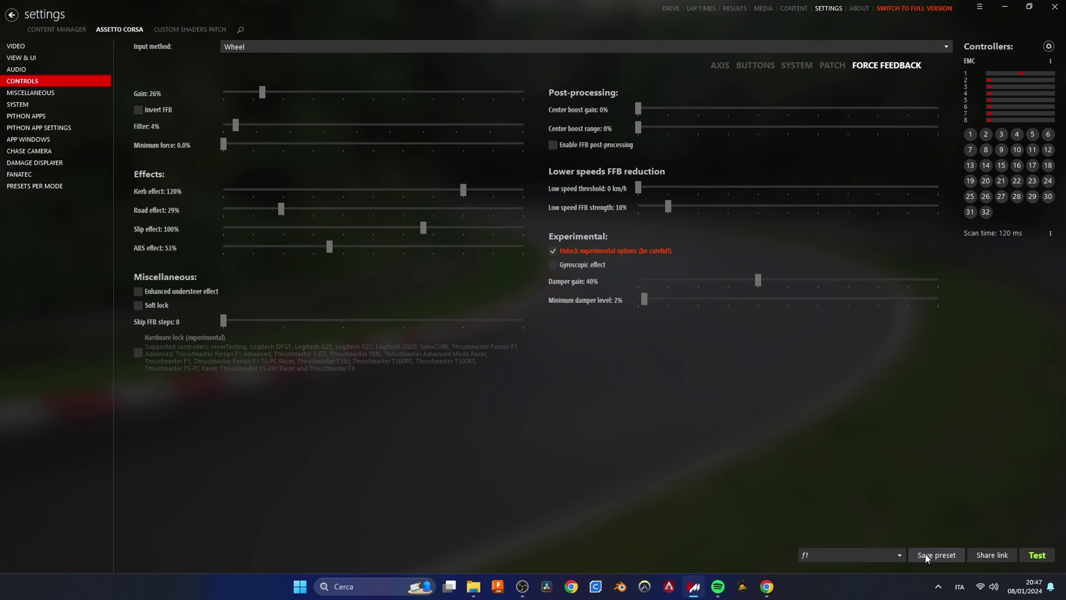
Set slip effect 101%, Skip FFB steps 1, damper gain 14%, post-processing on, center boost 8.2%.
click(894, 555)
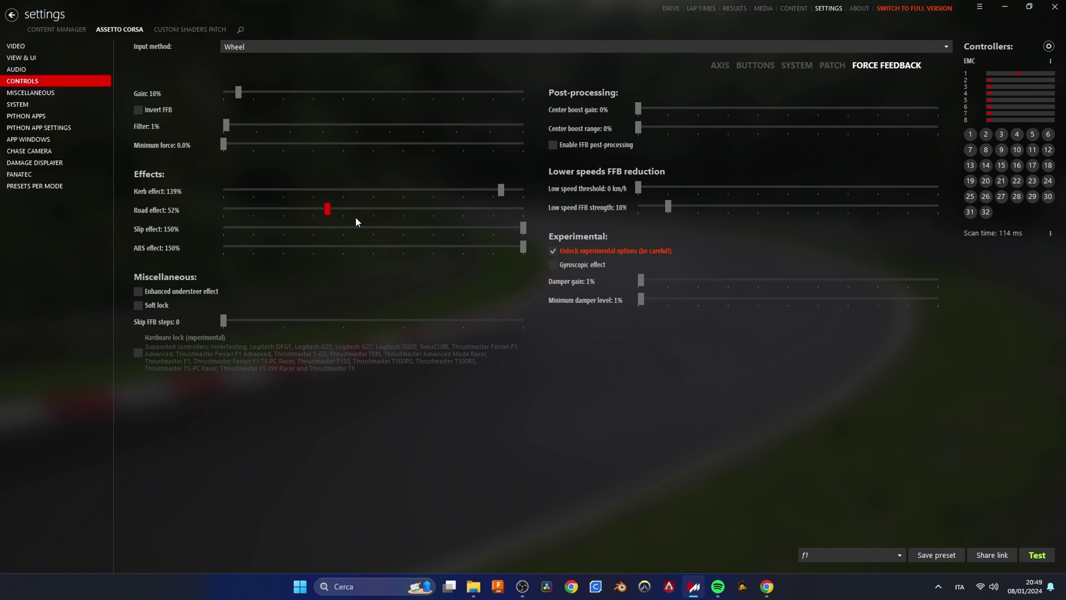
drag(522, 230, 425, 233)
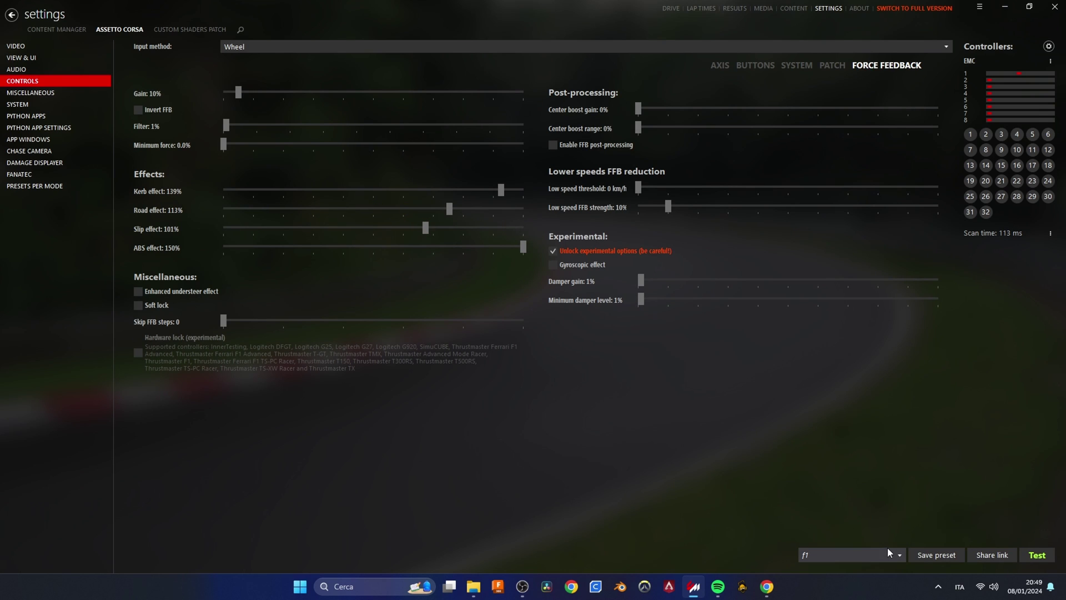
click(257, 322)
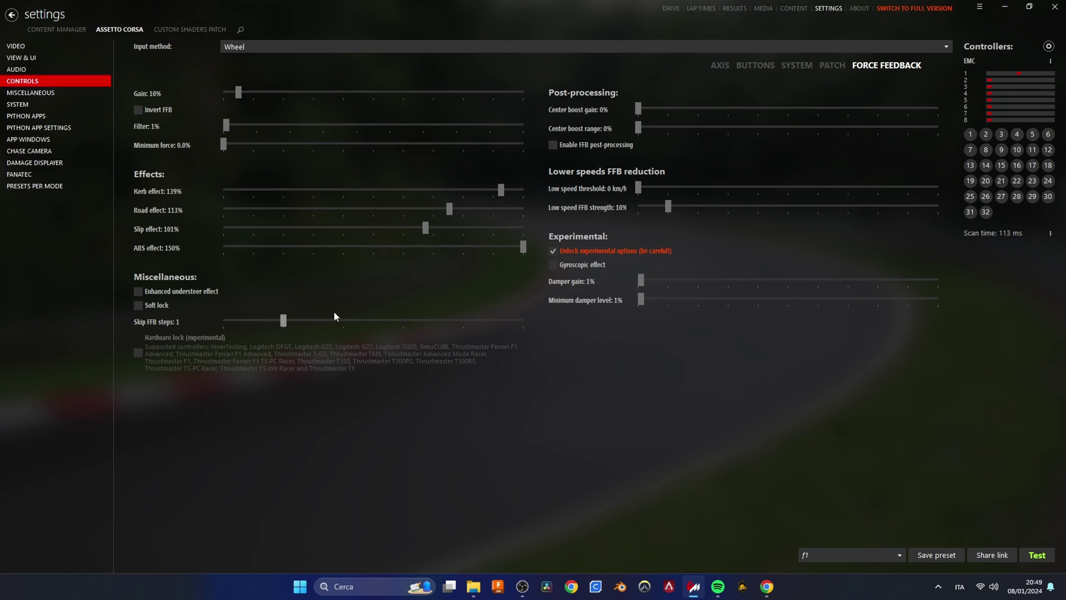
click(682, 280)
click(625, 145)
click(641, 128)
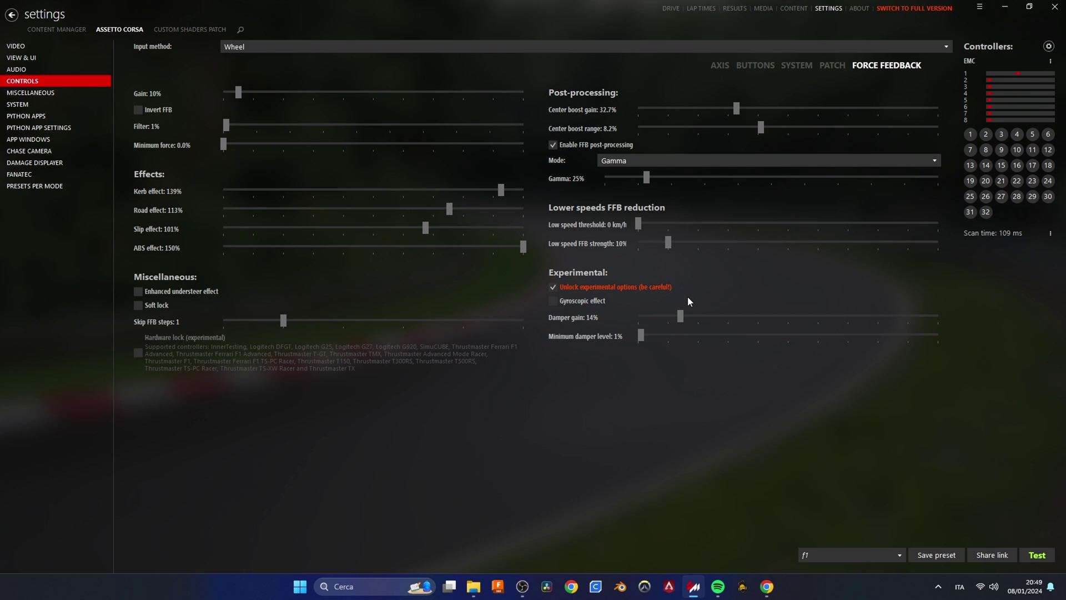
Load the diy sim racing simulator DAZ projects preset and confirm it.
click(888, 554)
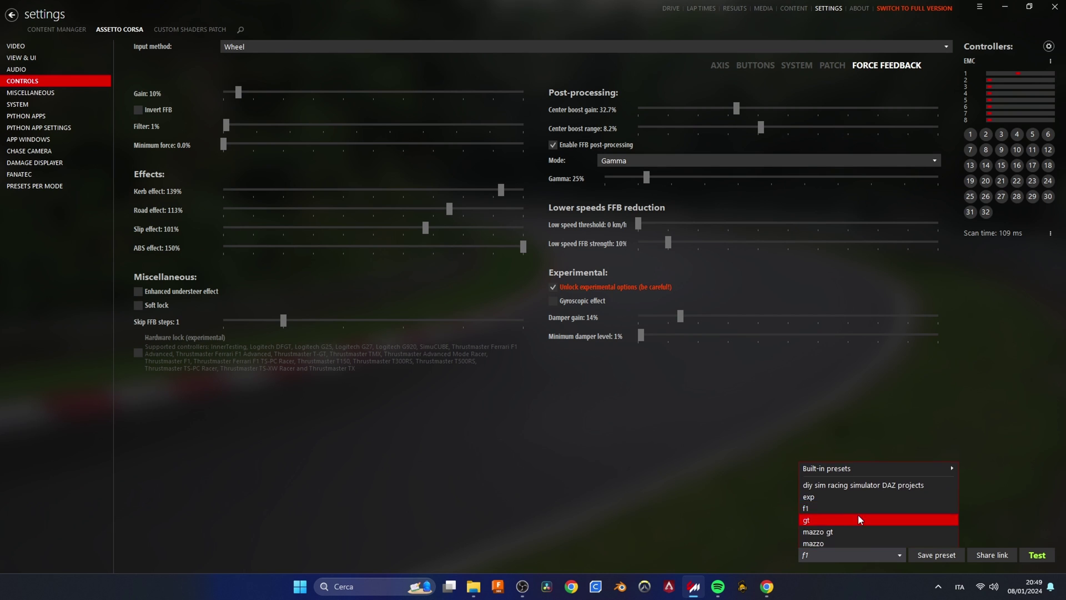
click(839, 485)
click(656, 326)
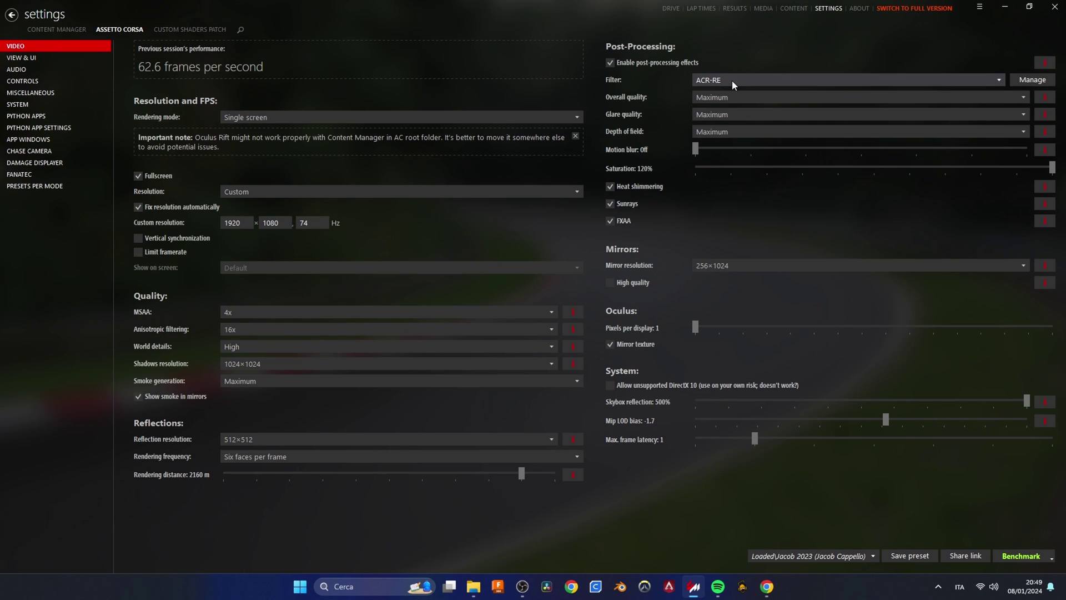
Reselect ACR-RE as the post-processing filter on the Video settings page.
click(732, 80)
click(722, 93)
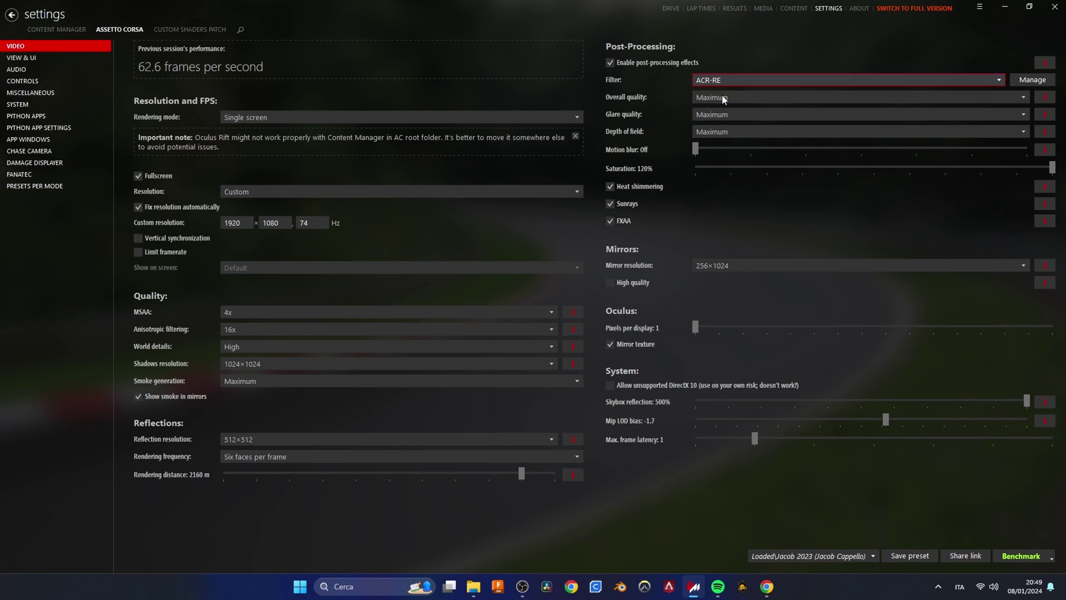